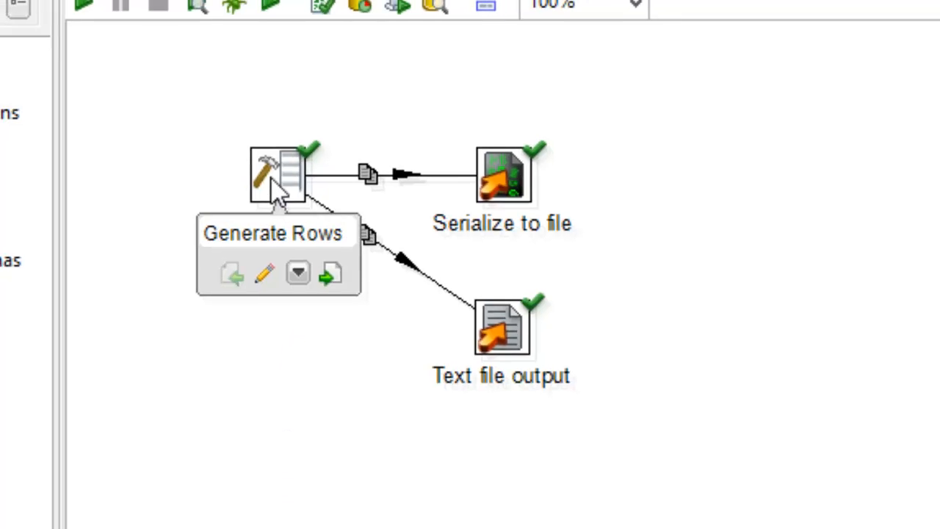
Step: Open the Generate Rows step, preview 1000 of its rows, and close its settings
double_click(277, 182)
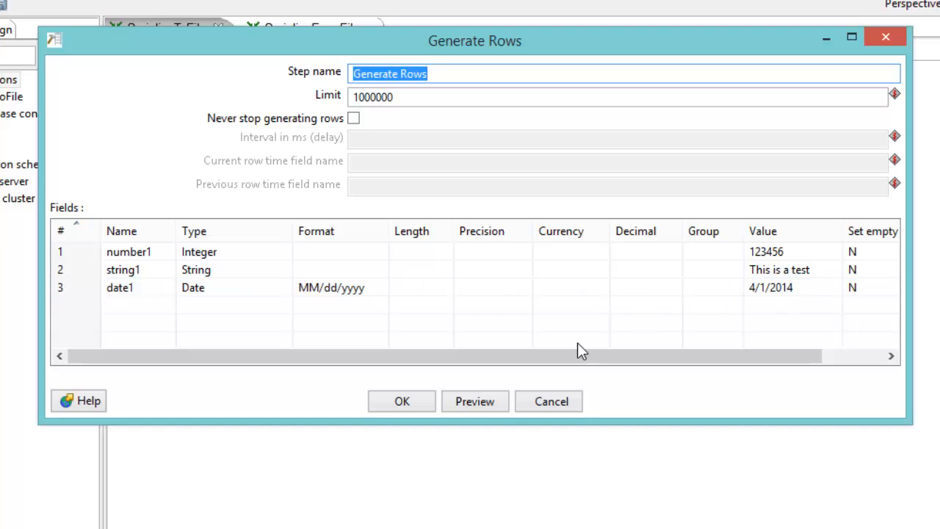
left_click(459, 401)
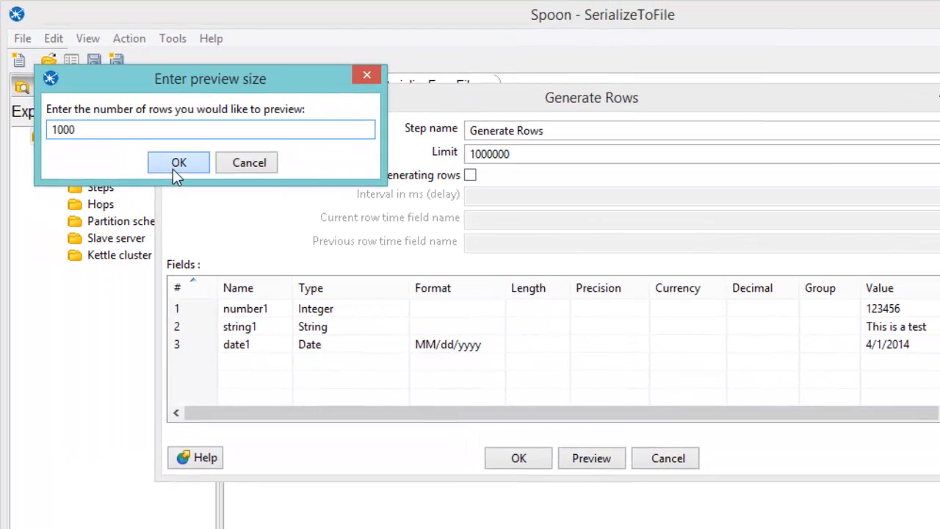
left_click(196, 157)
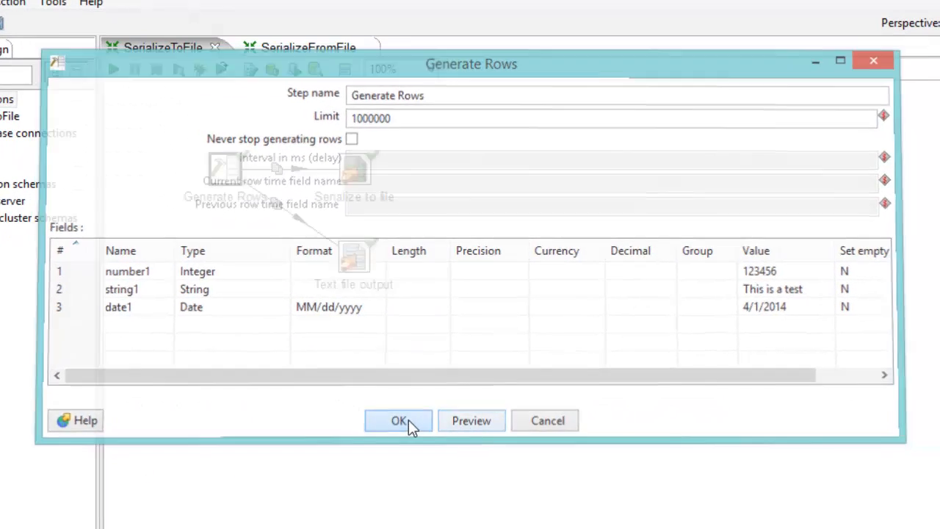
left_click(409, 422)
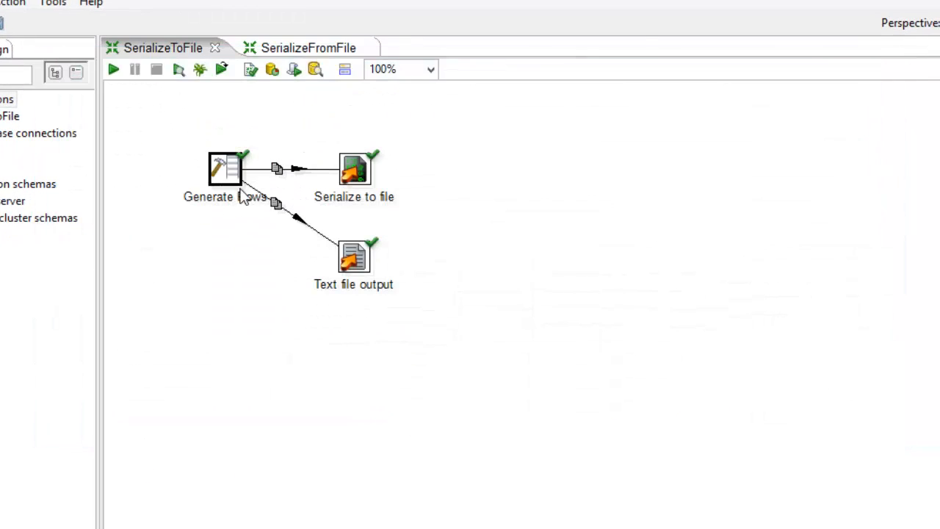
Step: Enable adding filenames to the result in the Serialize to file step that writes c:\temp\serialize.pentaho
mouse_move(252, 171)
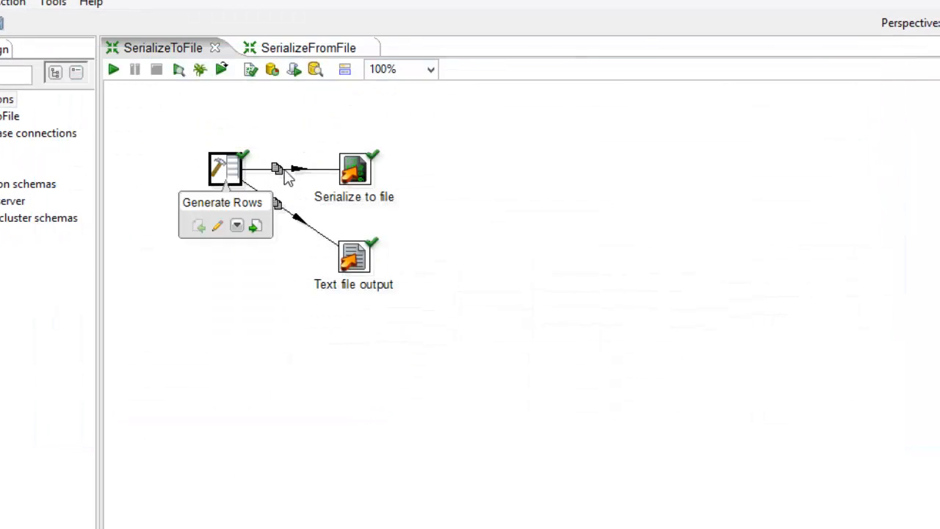
mouse_move(368, 178)
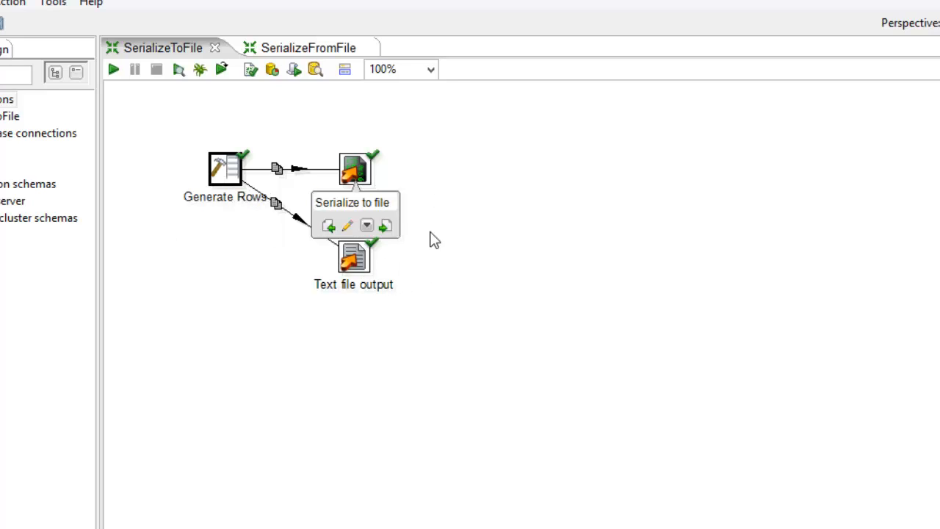
double_click(368, 175)
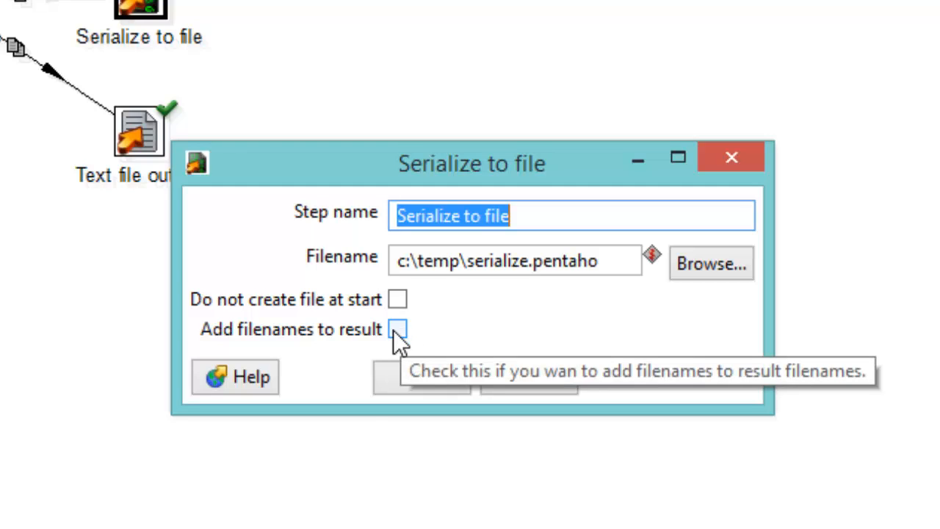
left_click(507, 324)
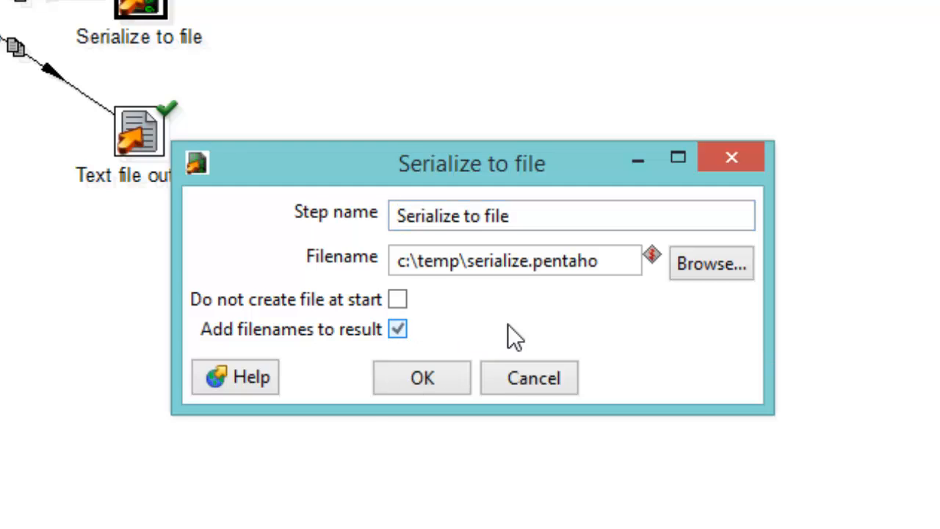
left_click(429, 379)
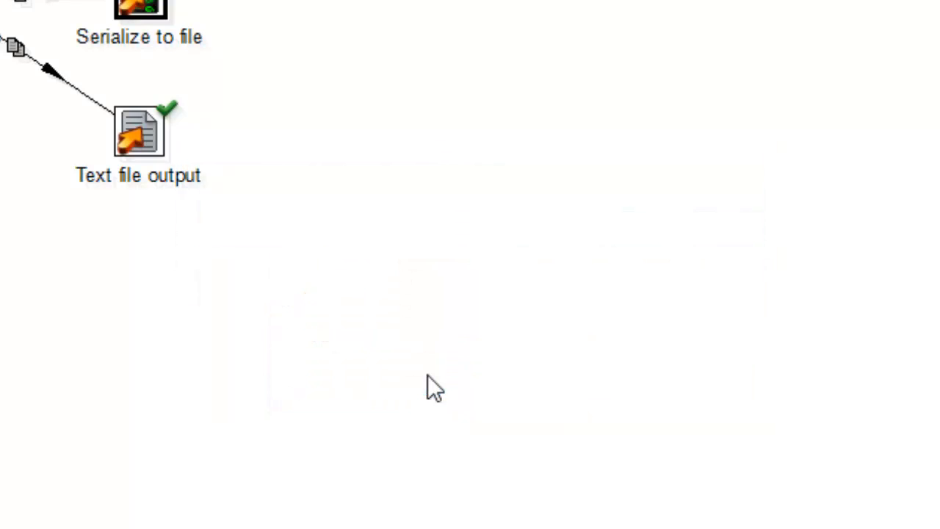
Step: Review the Text file output step's file, content and field settings, and accept them
double_click(141, 139)
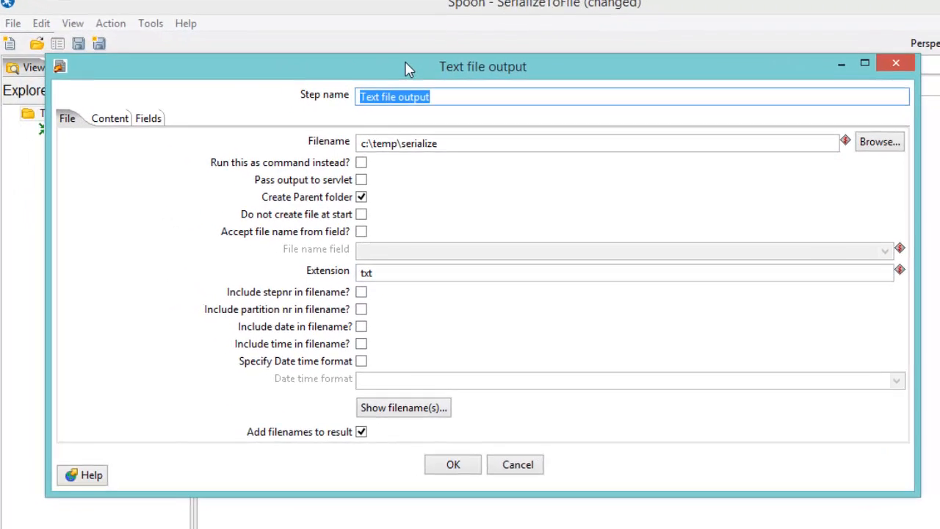
left_click(447, 143)
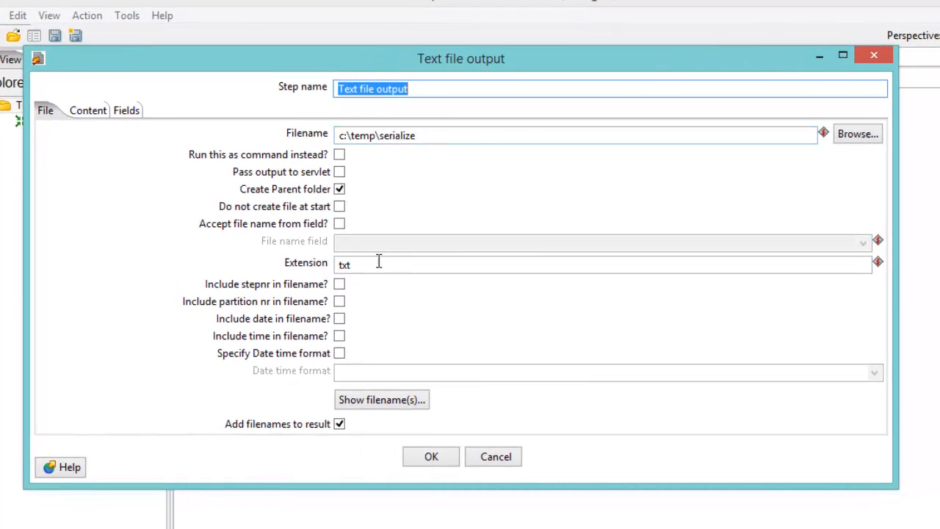
left_click(94, 114)
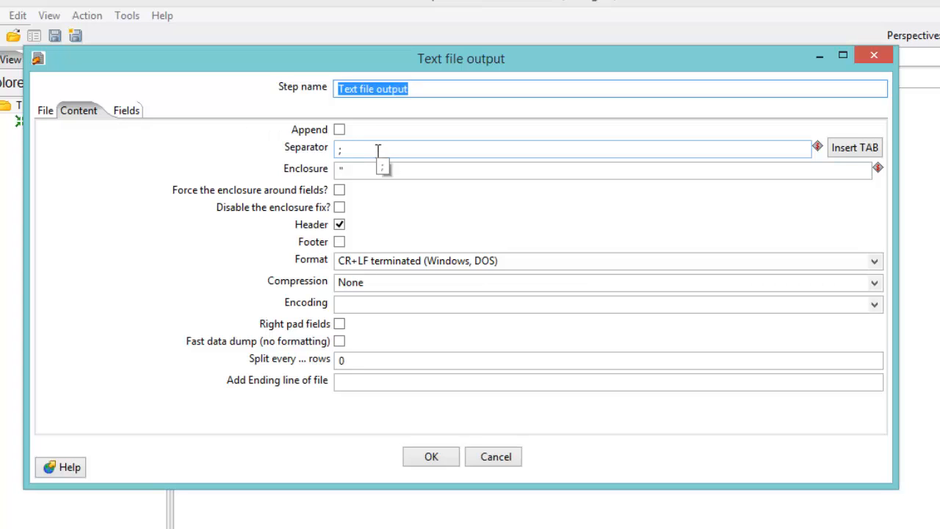
left_click(129, 112)
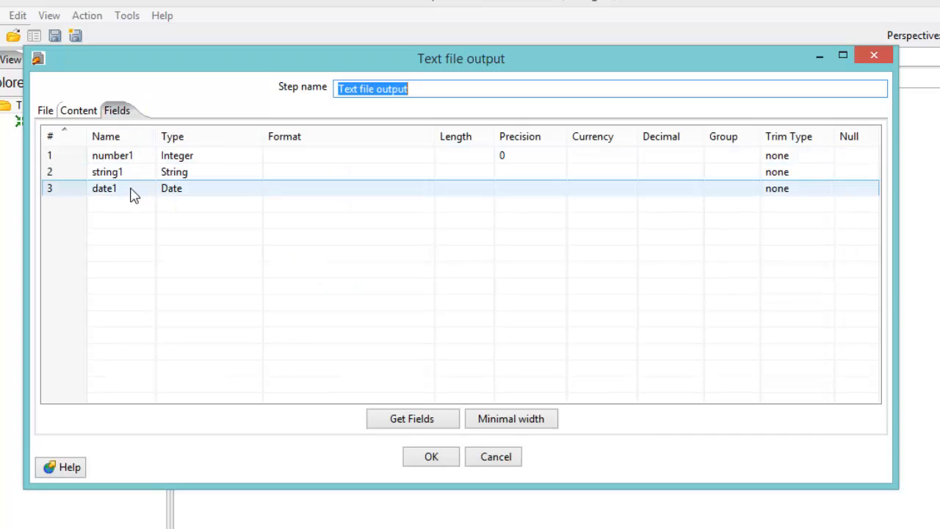
left_click(427, 457)
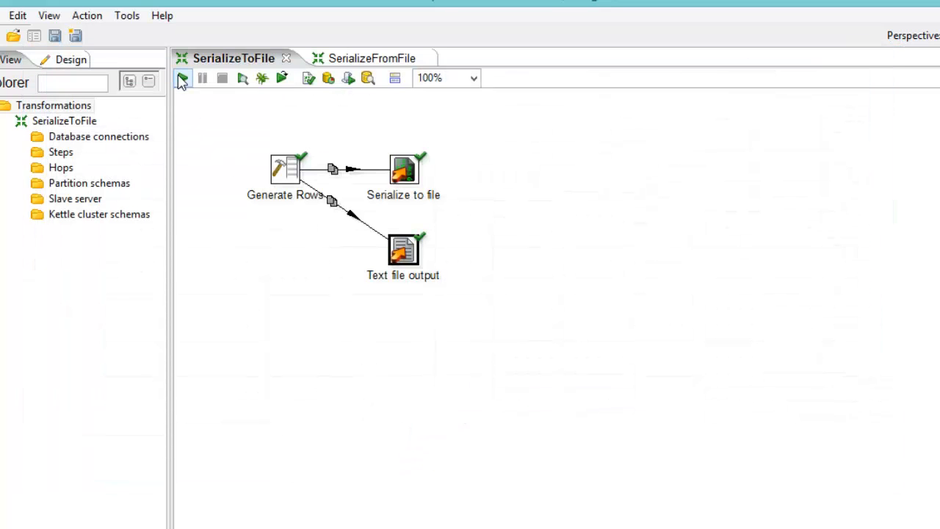
Step: Run the SerializeToFile transformation with local execution, saving its changes first
left_click(184, 80)
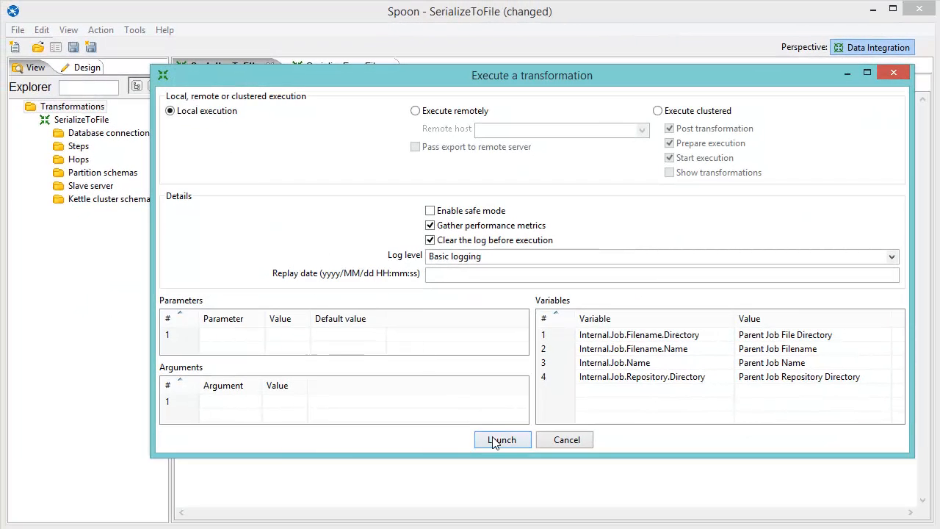
left_click(496, 440)
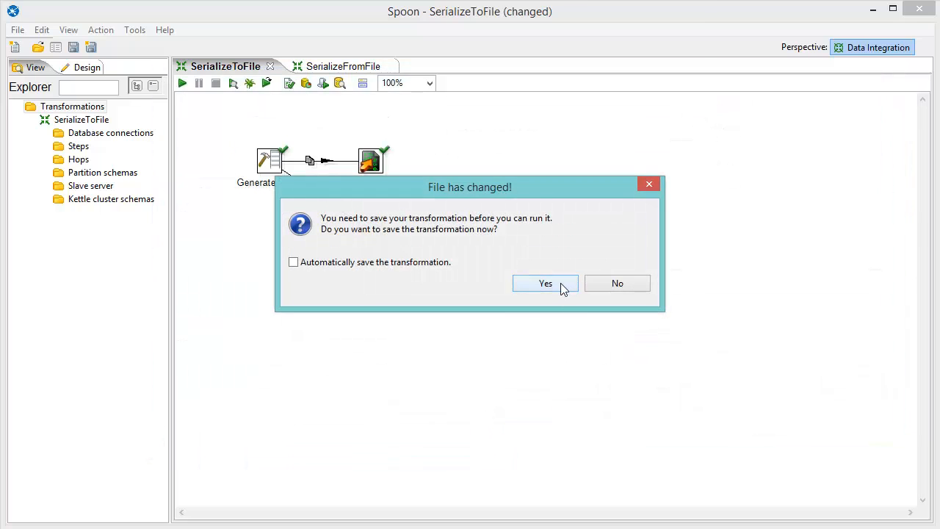
left_click(545, 284)
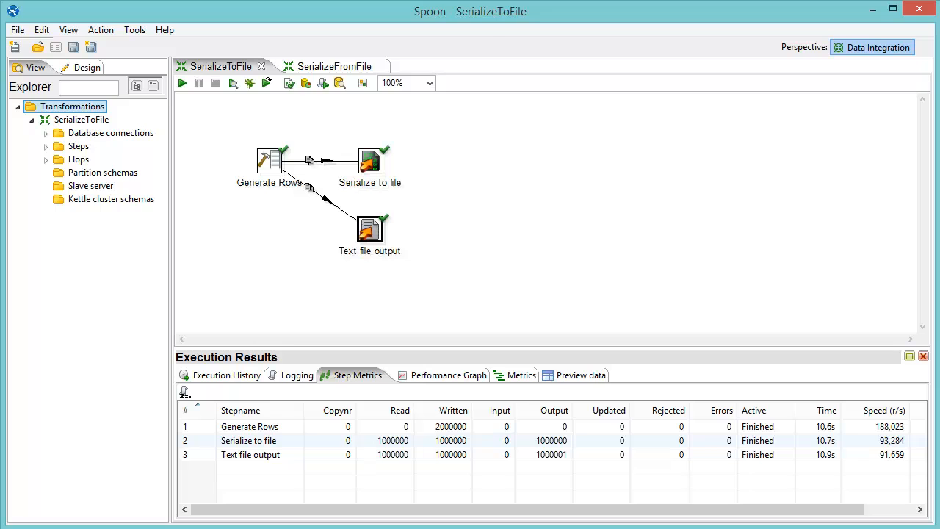
Step: Switch to File Explorer and compare the sizes of serialize.pentaho and serialize.txt in the C:\temp folder
key("alt+Tab")
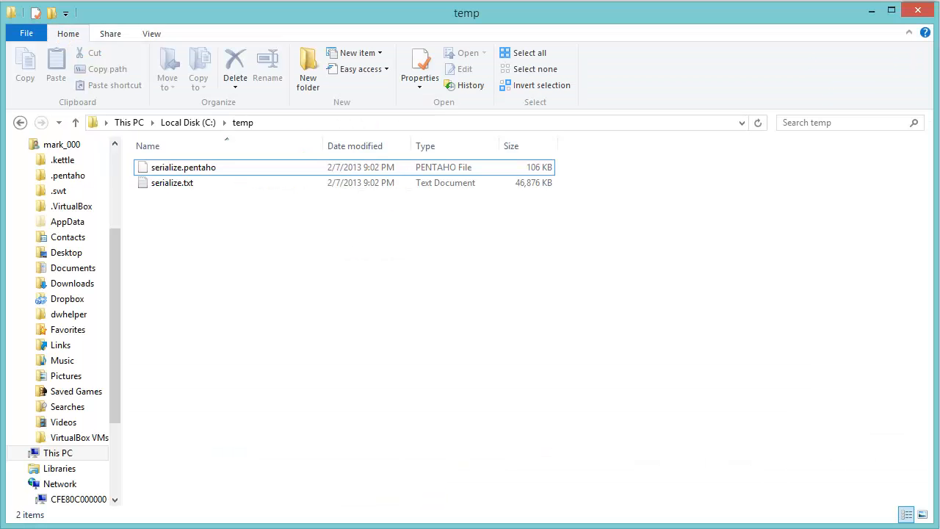
left_click(197, 166)
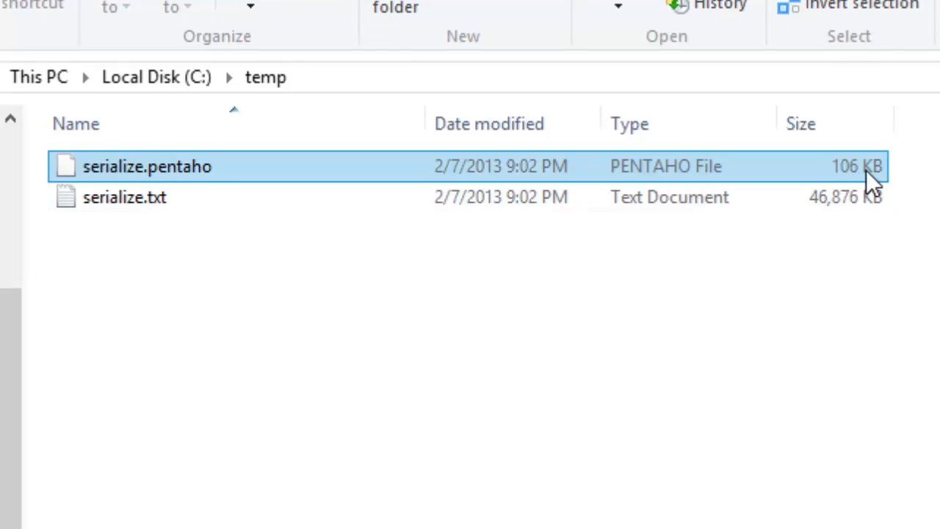
left_click(864, 196)
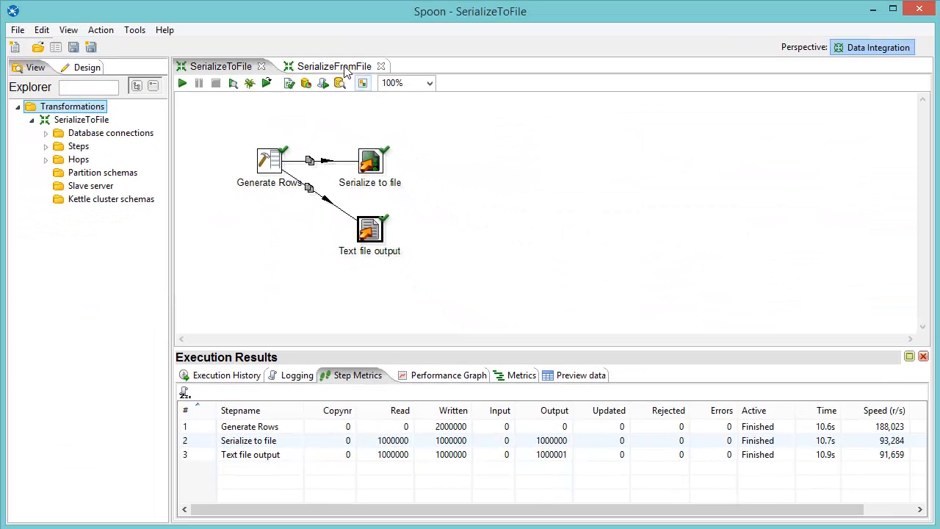
Step: Switch back to Spoon and check the De-serialize from file step's settings in the SerializeFromFile transformation
left_click(342, 67)
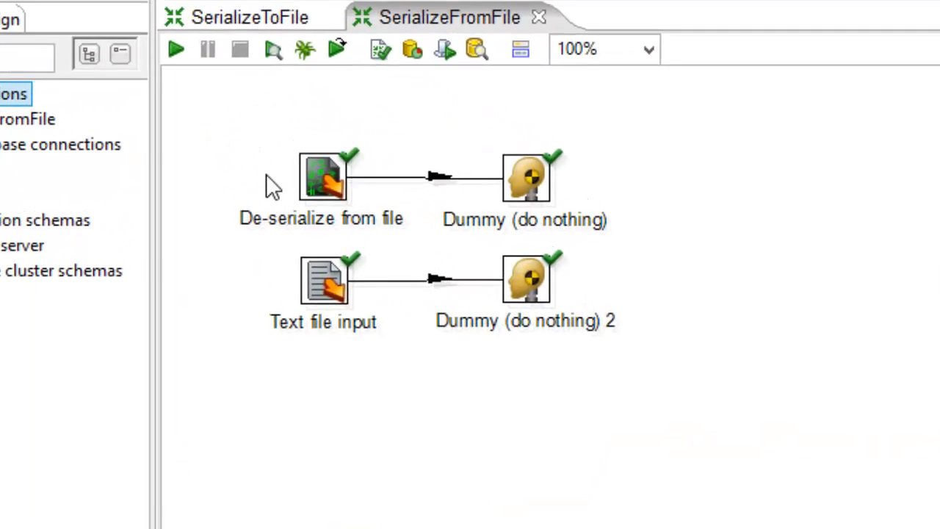
mouse_move(321, 186)
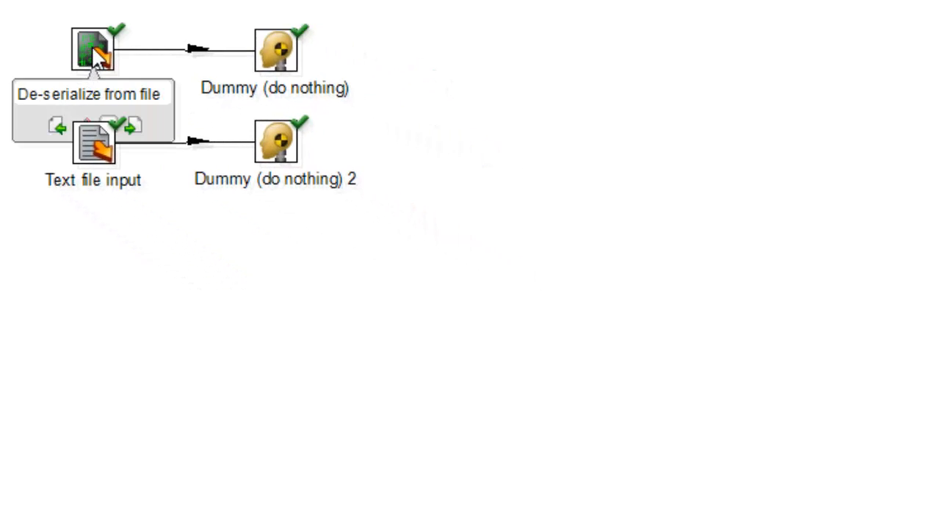
left_click(97, 58)
double_click(94, 47)
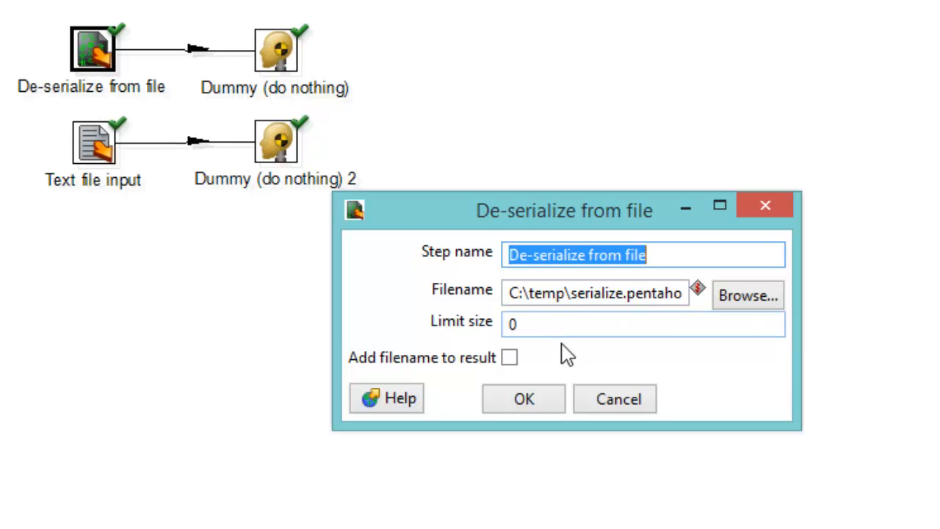
left_click(511, 406)
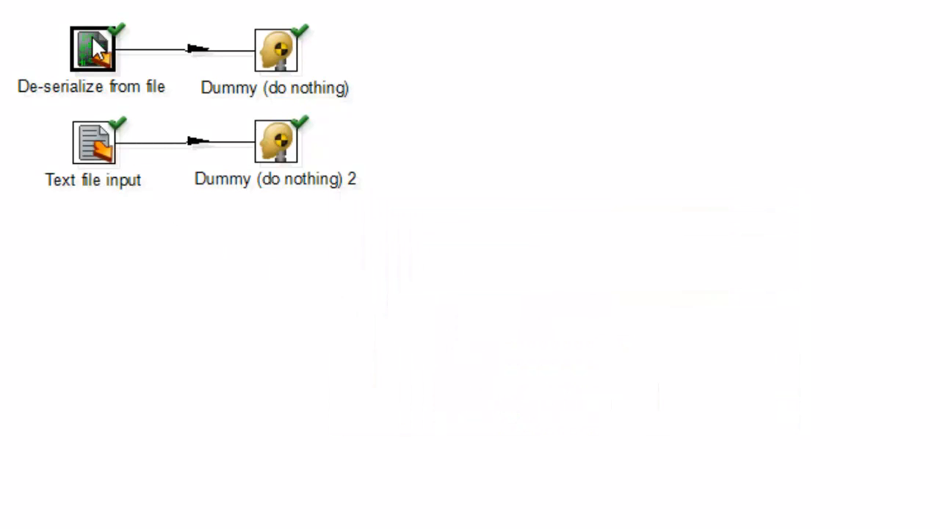
Step: Review the Text file input step's selected file and field definitions, and accept the settings
mouse_move(92, 44)
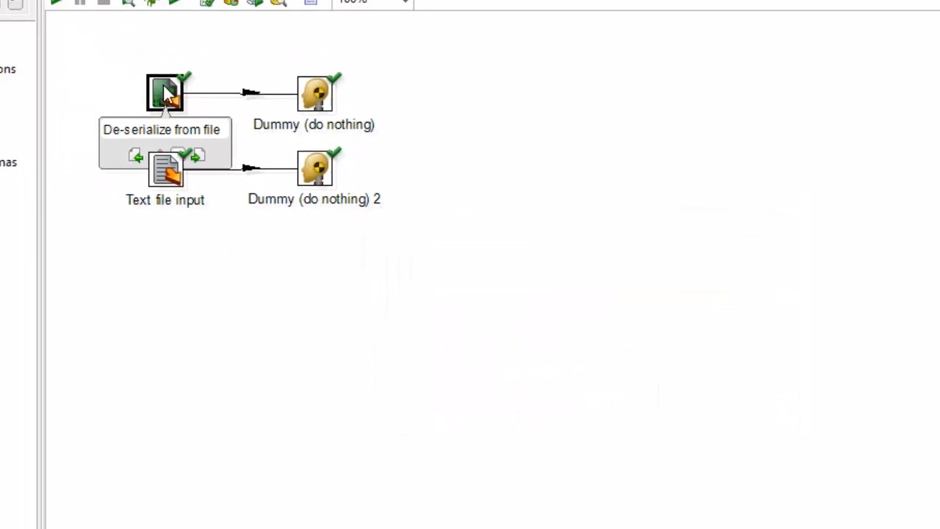
mouse_move(96, 144)
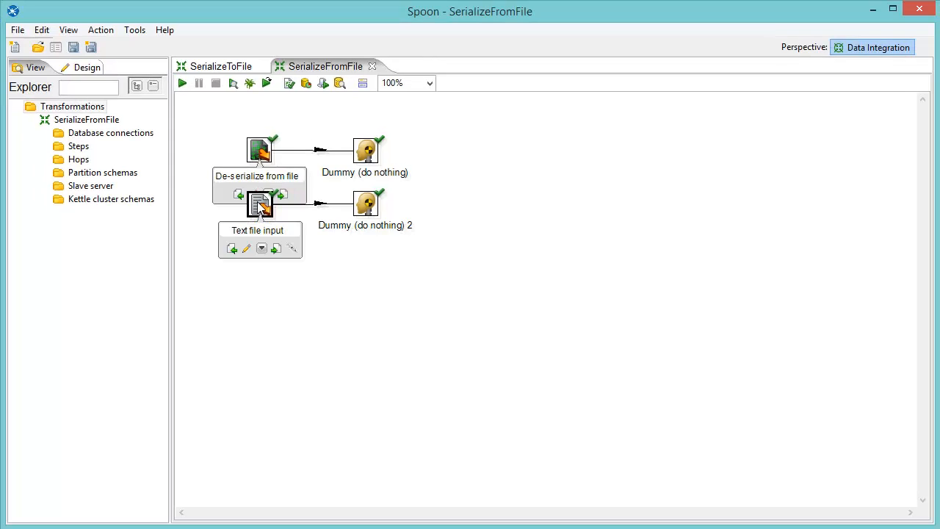
double_click(258, 204)
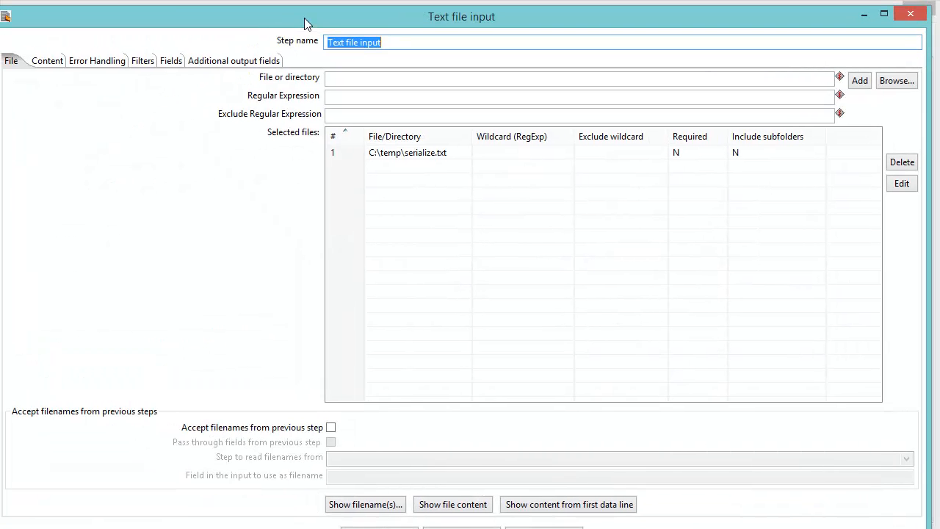
left_click_drag(0, 6, 95, 34)
left_click_drag(165, 49, 136, 36)
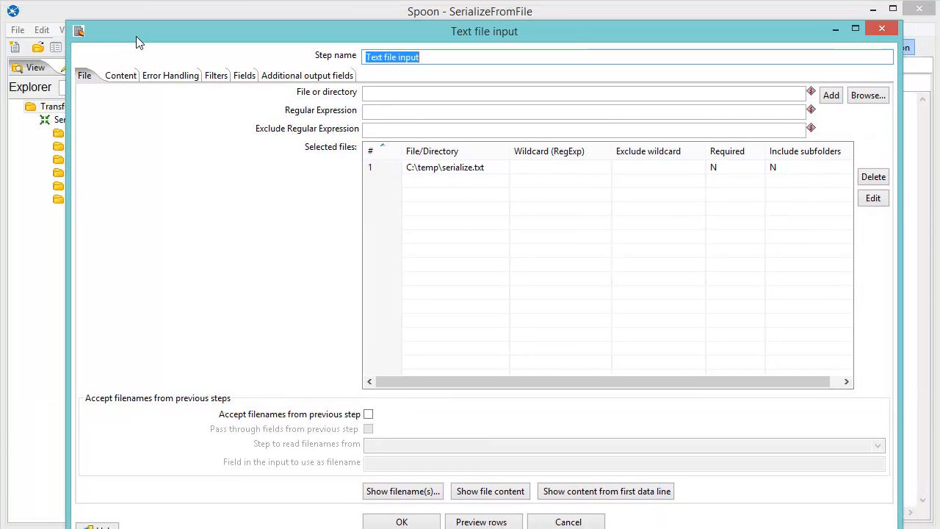
left_click(452, 173)
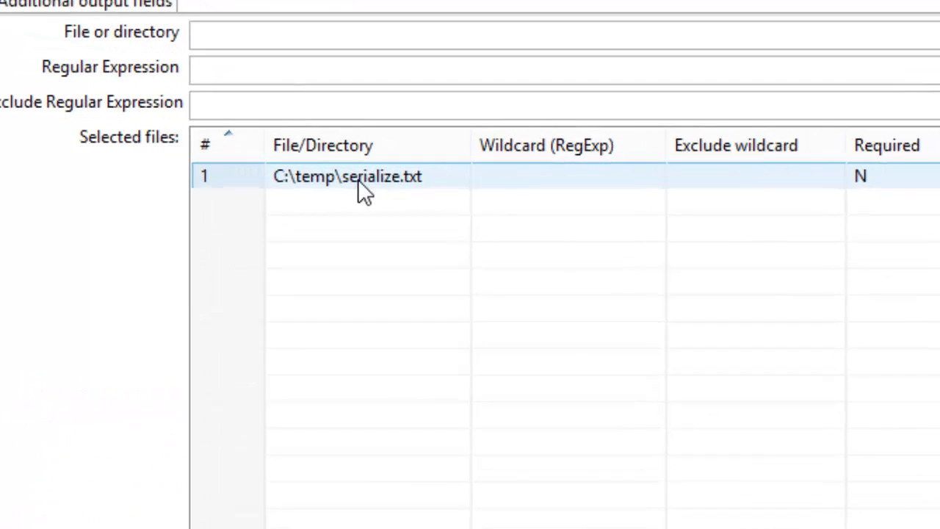
left_click(55, 30)
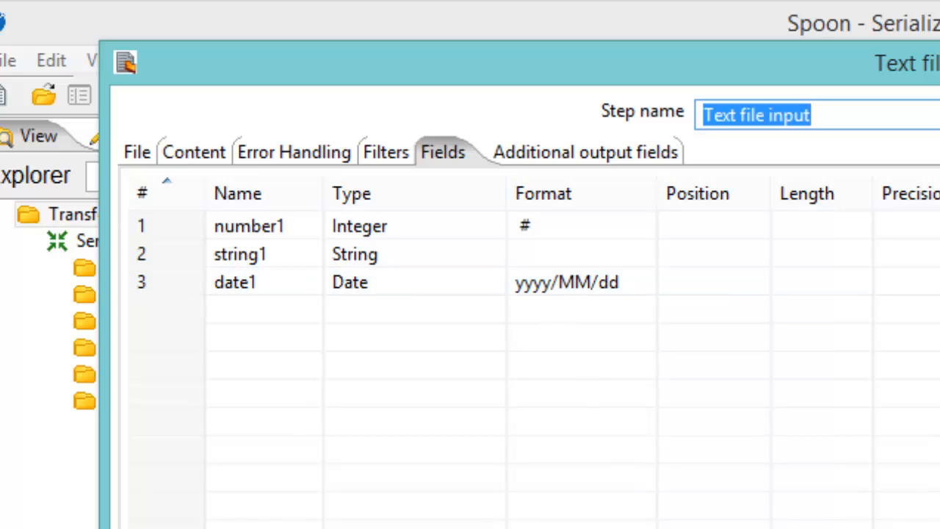
left_click(420, 504)
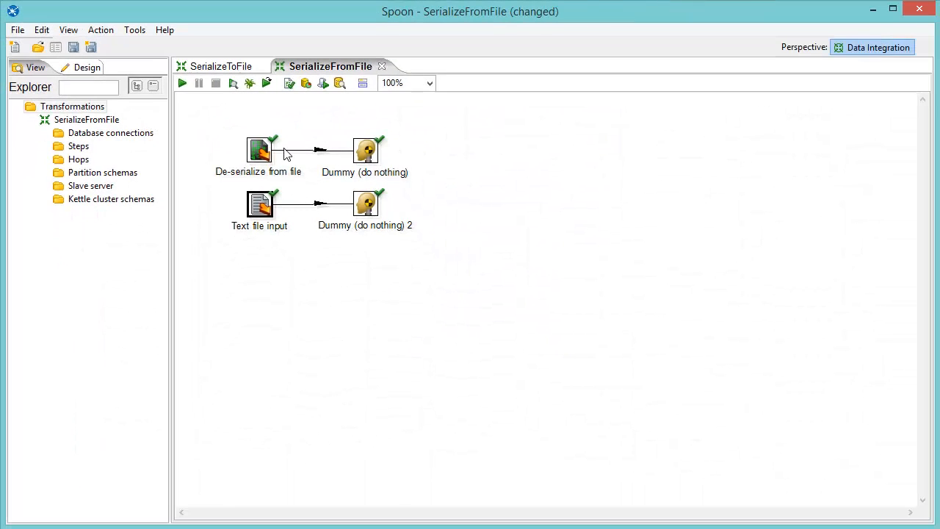
Step: Run the SerializeFromFile transformation with local execution, saving its changes first
left_click(184, 85)
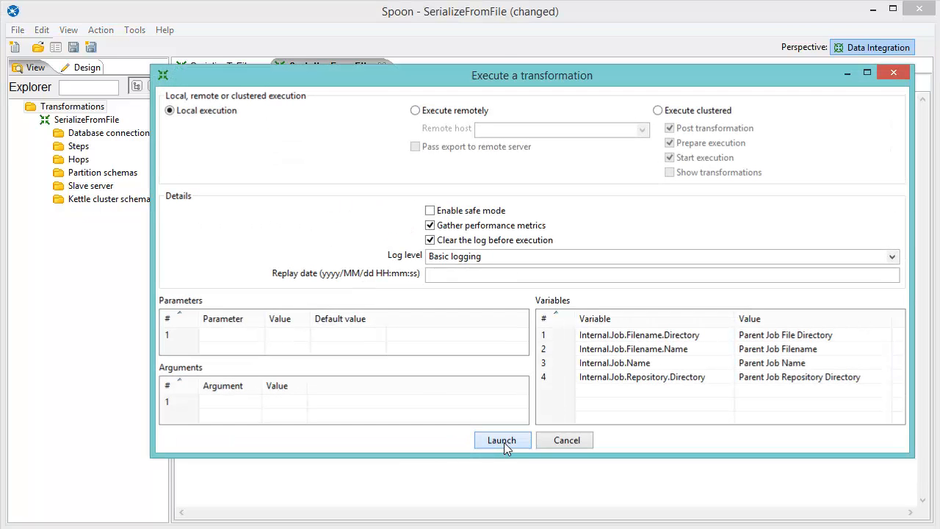
left_click(504, 442)
left_click(550, 286)
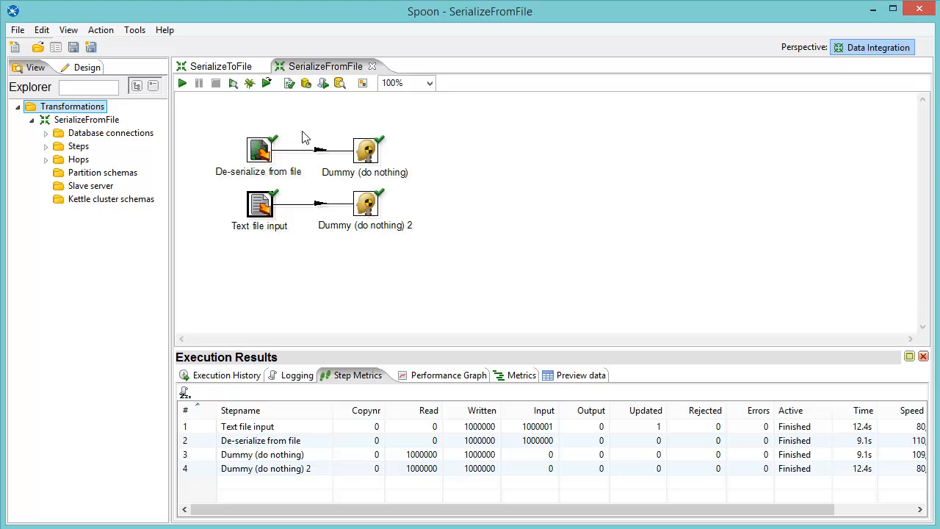
Step: Preview the first 1000 rows of the Text file input step and close the preview
right_click(264, 157)
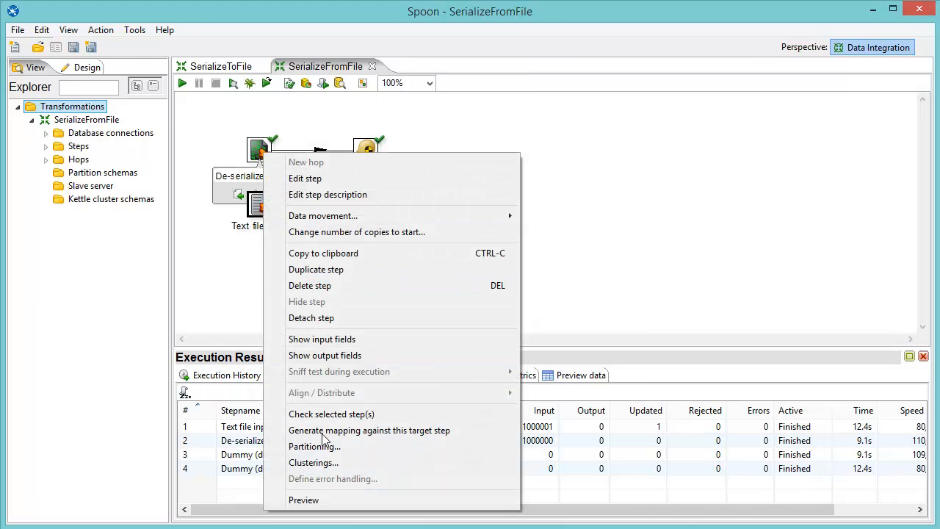
left_click(304, 500)
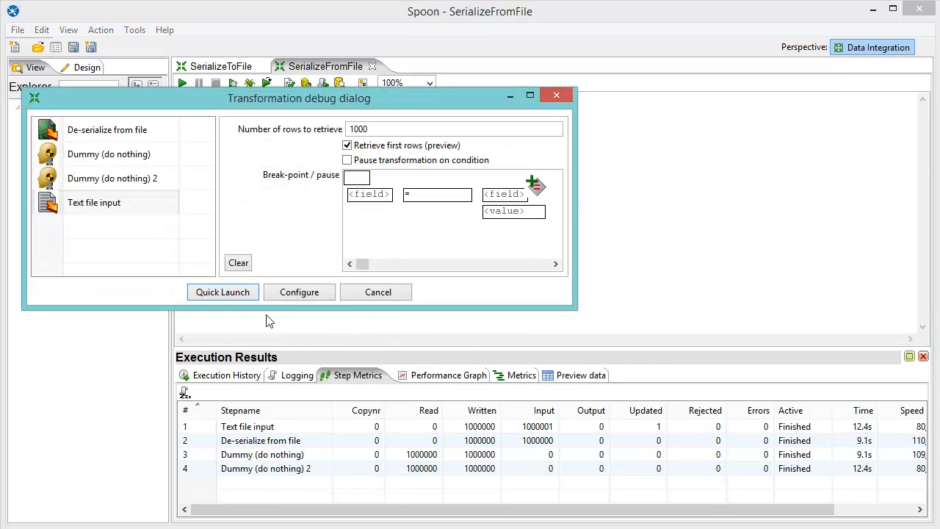
left_click(223, 293)
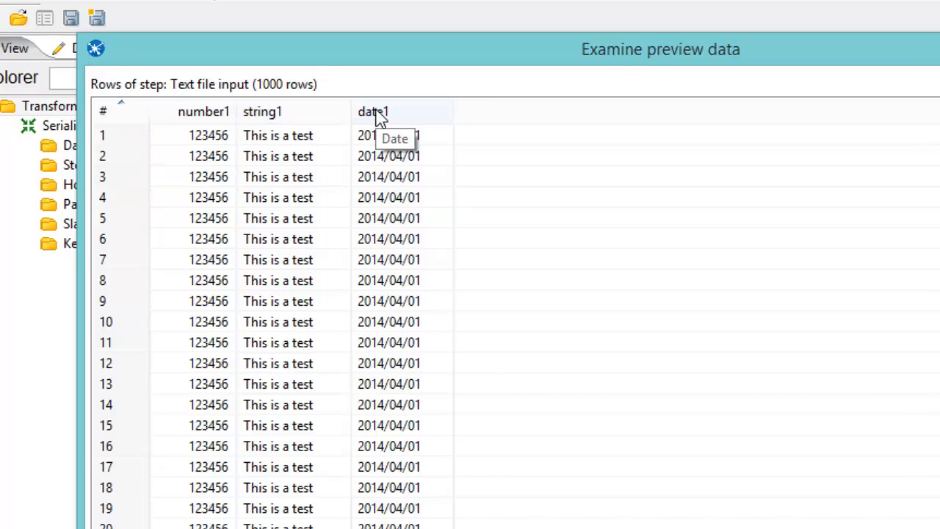
left_click(638, 528)
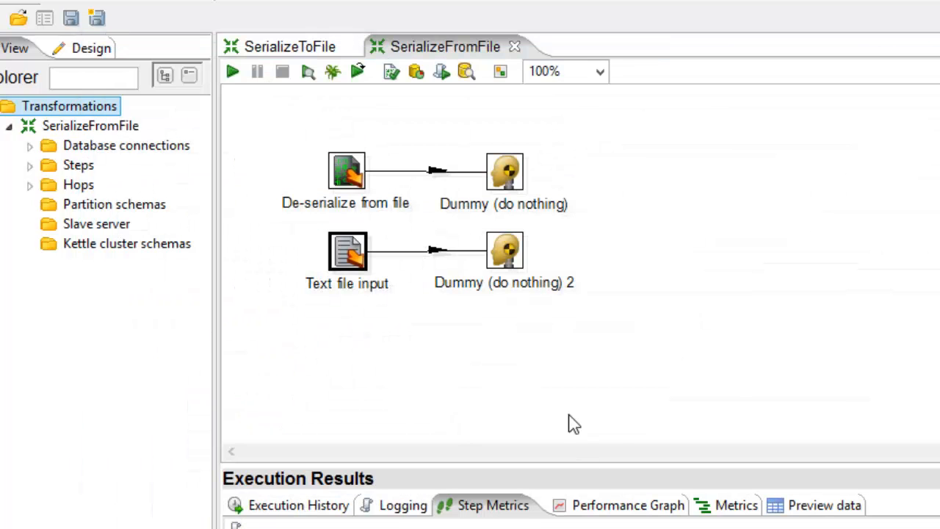